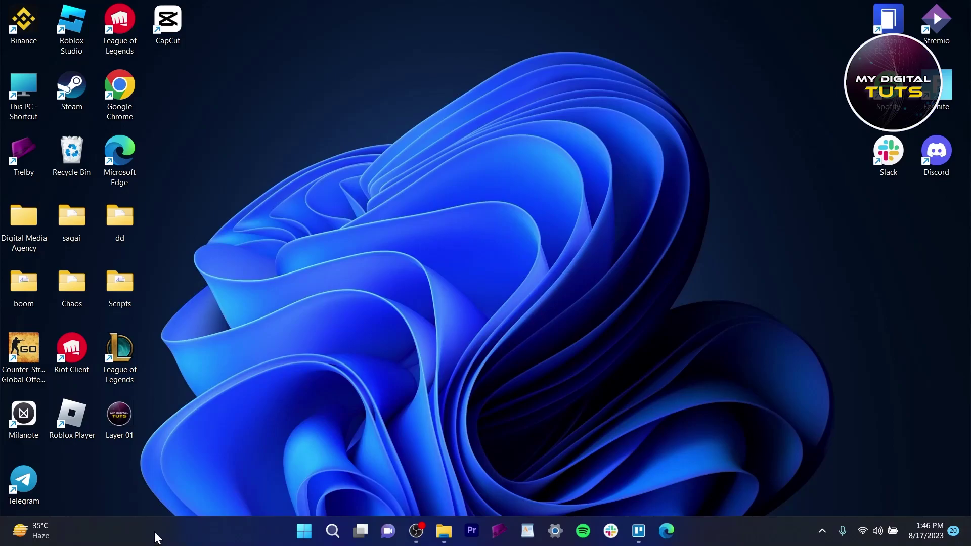
Open Task Manager from the taskbar, widen its window, and filter the list for roblox
right_click(201, 538)
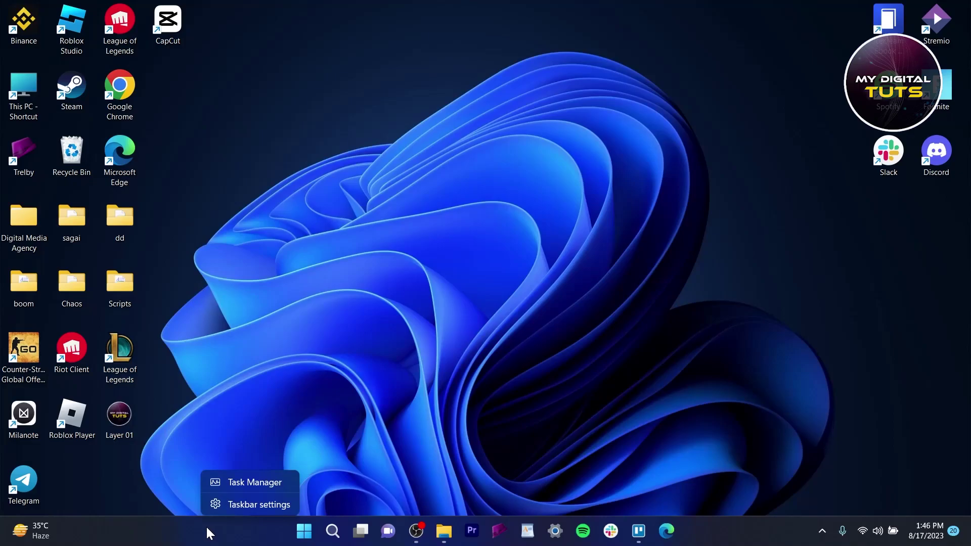
click(261, 484)
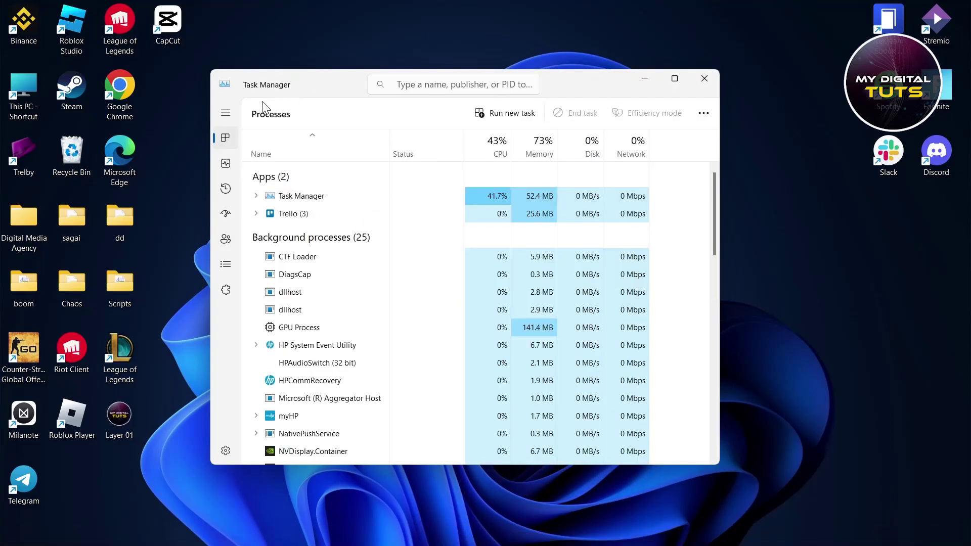
click(258, 214)
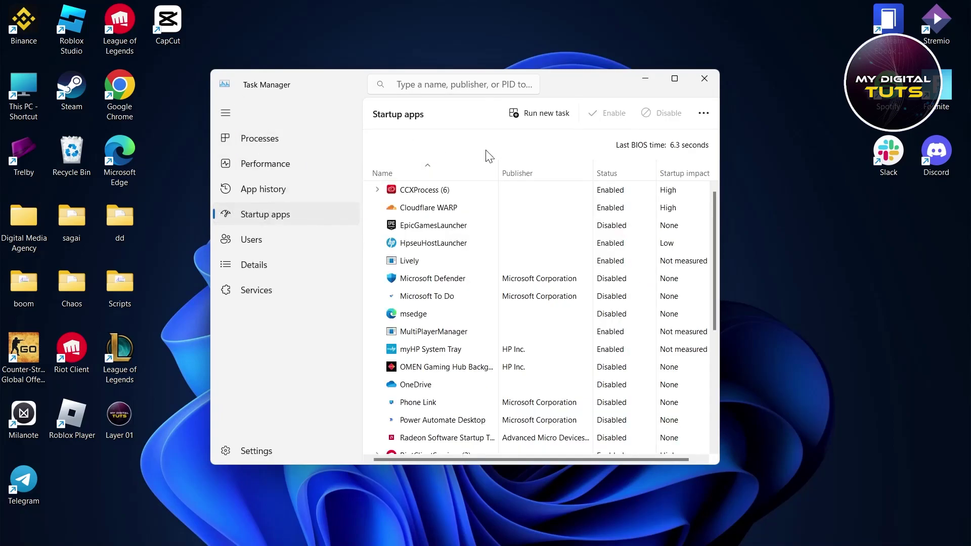
drag(723, 75, 861, 76)
click(546, 81)
text(roblox)
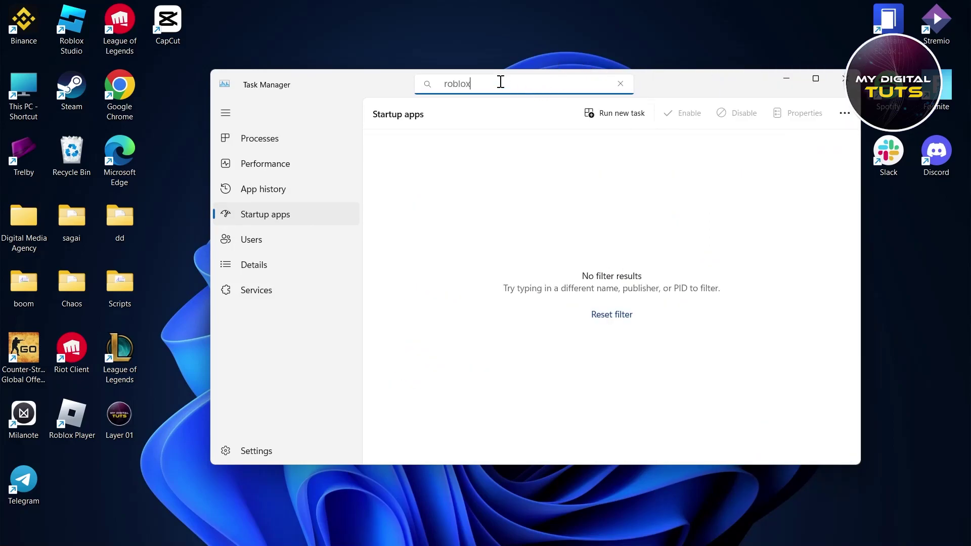
Replace the roblox filter with steam in Processes, then clear the search box entirely
click(281, 144)
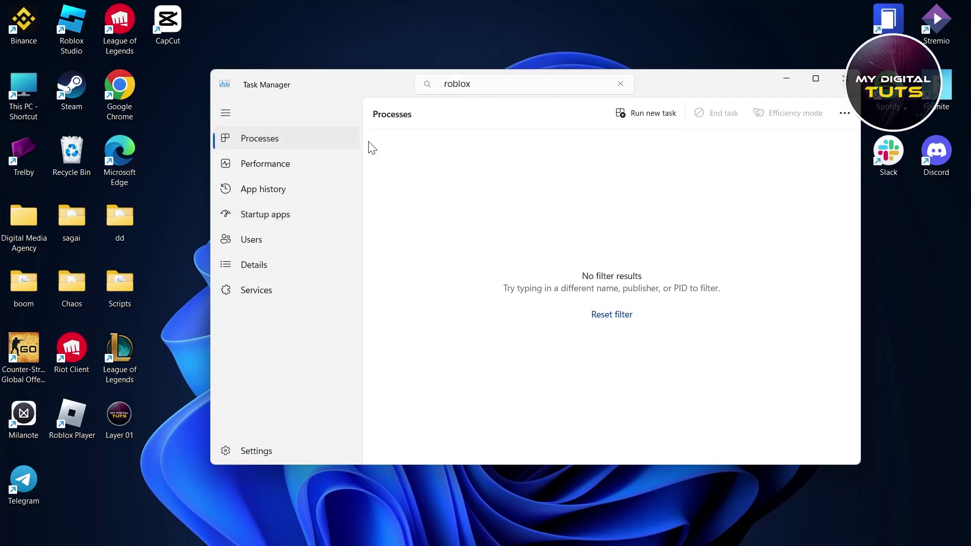
click(515, 78)
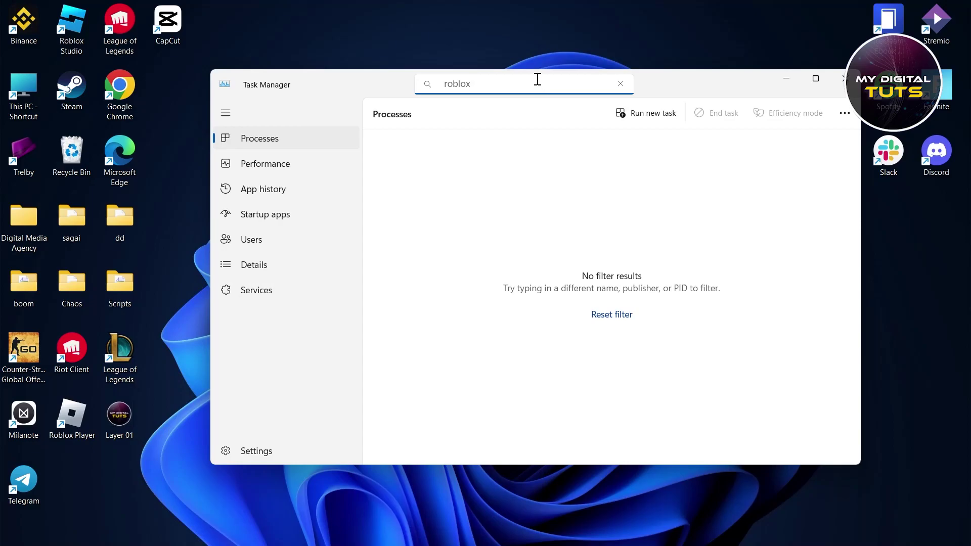
key(BackSpace)
key(BackSpace)
key(BackSpace)
key(BackSpace)
key(BackSpace)
key(BackSpace)
text(steam)
key(ctrl+a)
key(BackSpace)
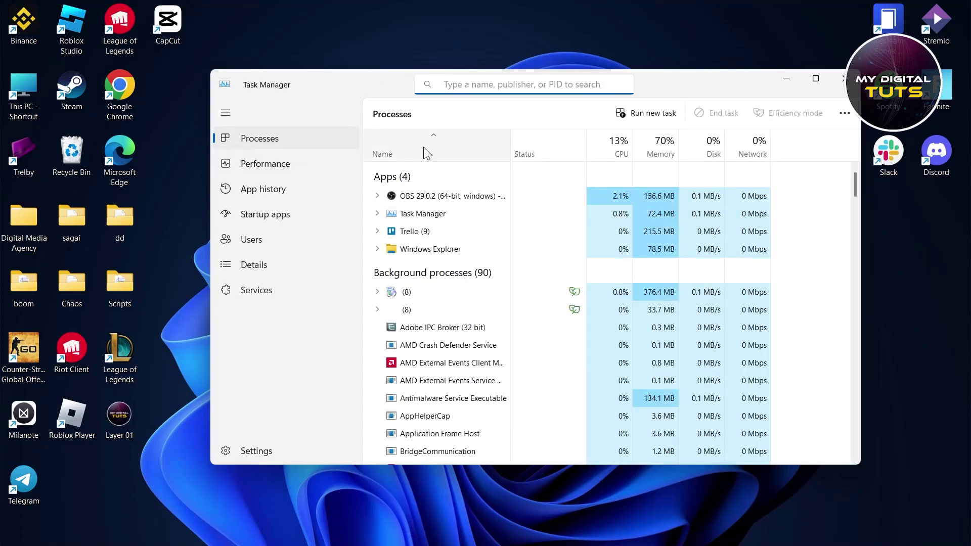
End the Cloudflare WARP process from the process list
scroll(620, 203, down, 1)
scroll(620, 203, down, 3)
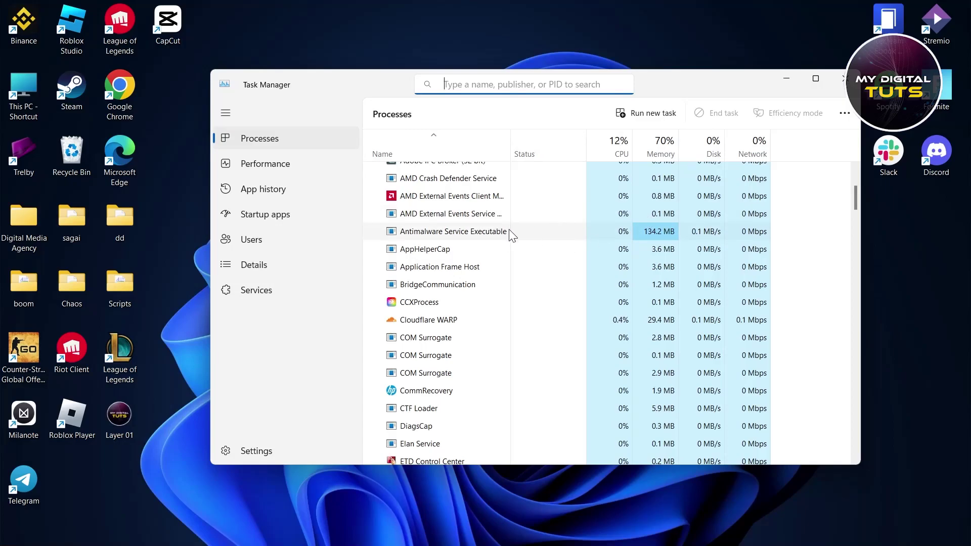
right_click(526, 233)
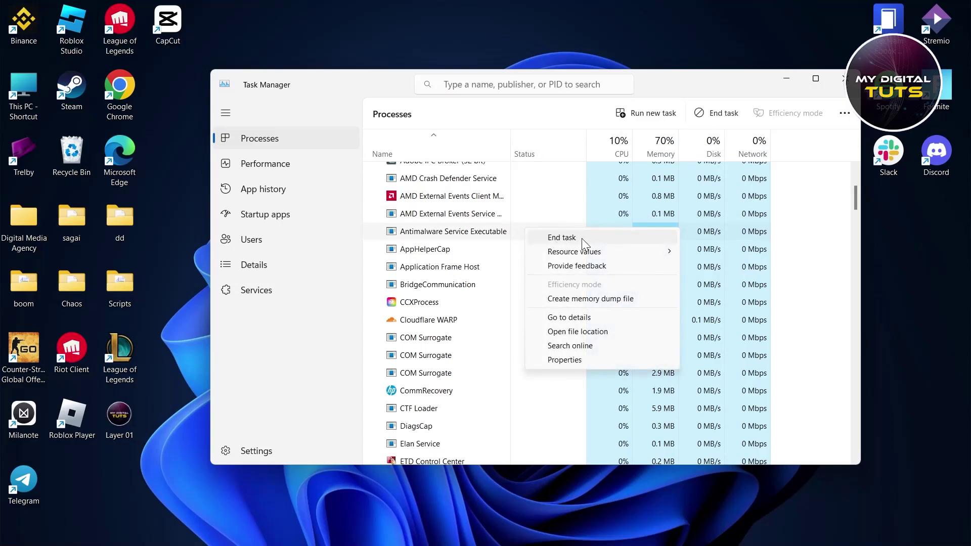
right_click(453, 318)
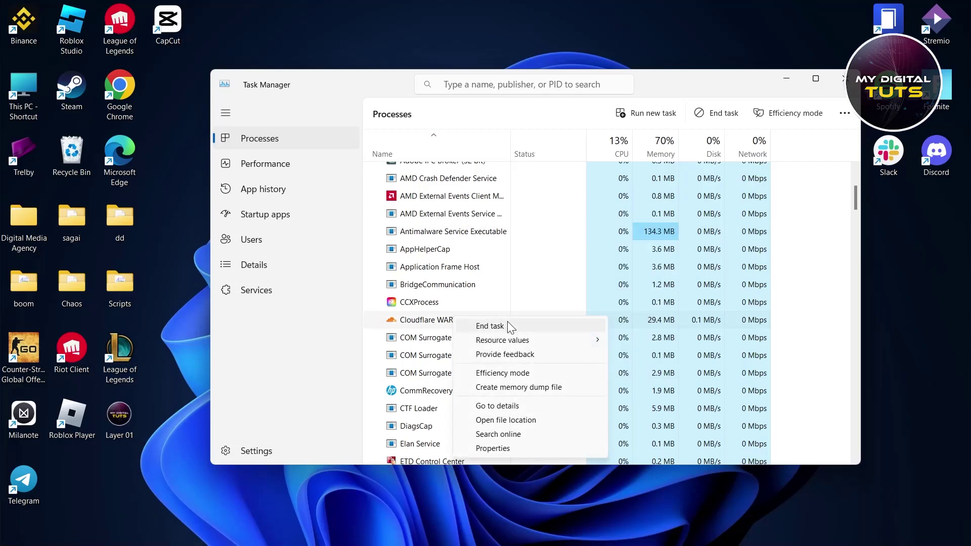
click(511, 327)
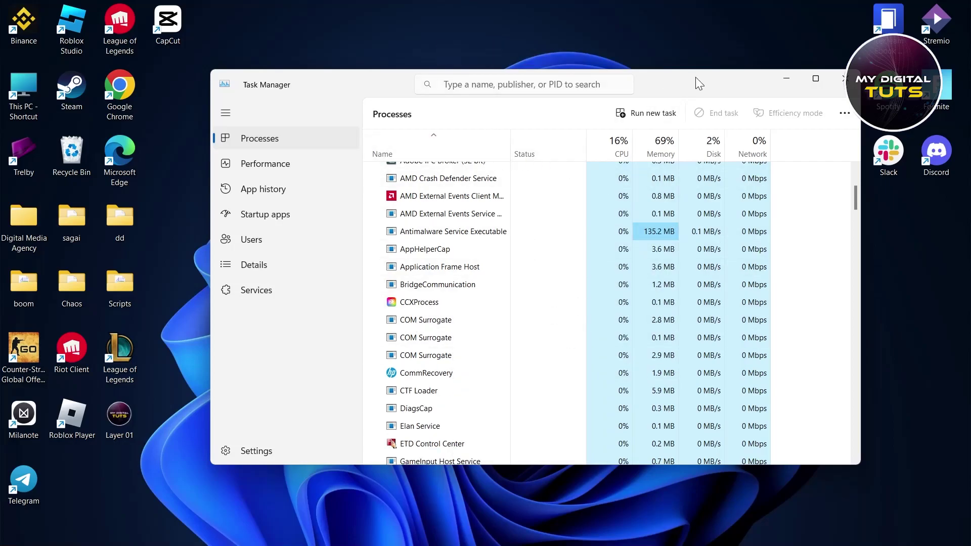
Close Task Manager and refresh the desktop
click(844, 78)
right_click(334, 101)
click(398, 152)
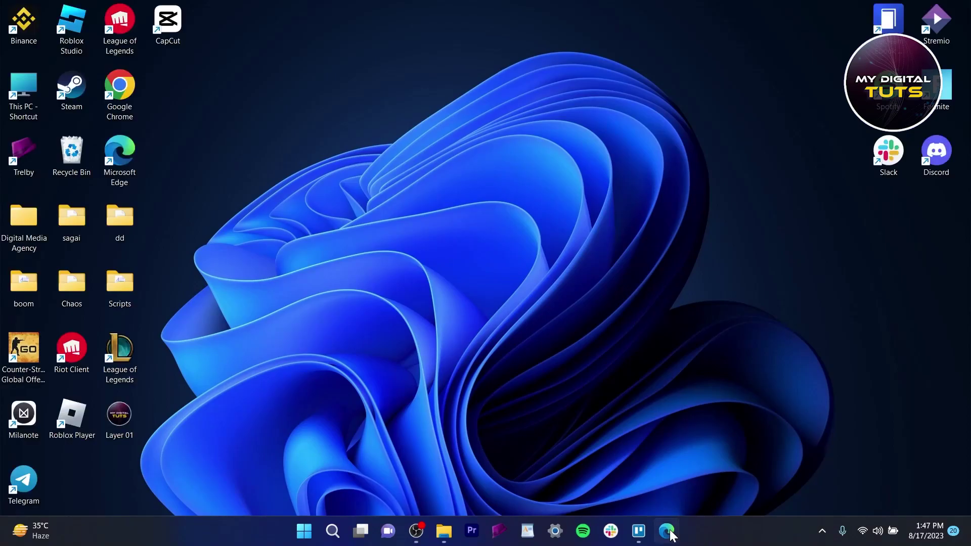
Launch Microsoft Edge and run a web search for 'roblox shaders'
click(667, 532)
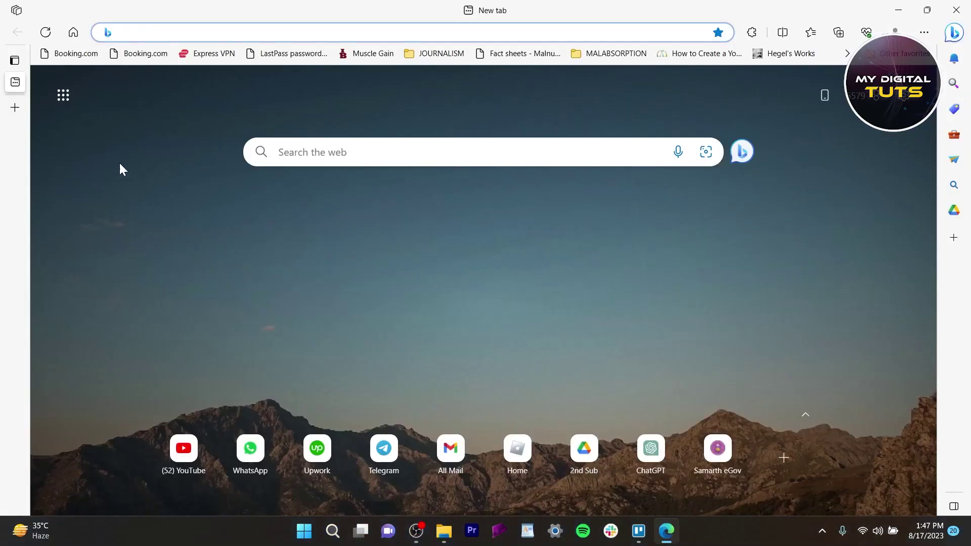
text(r)
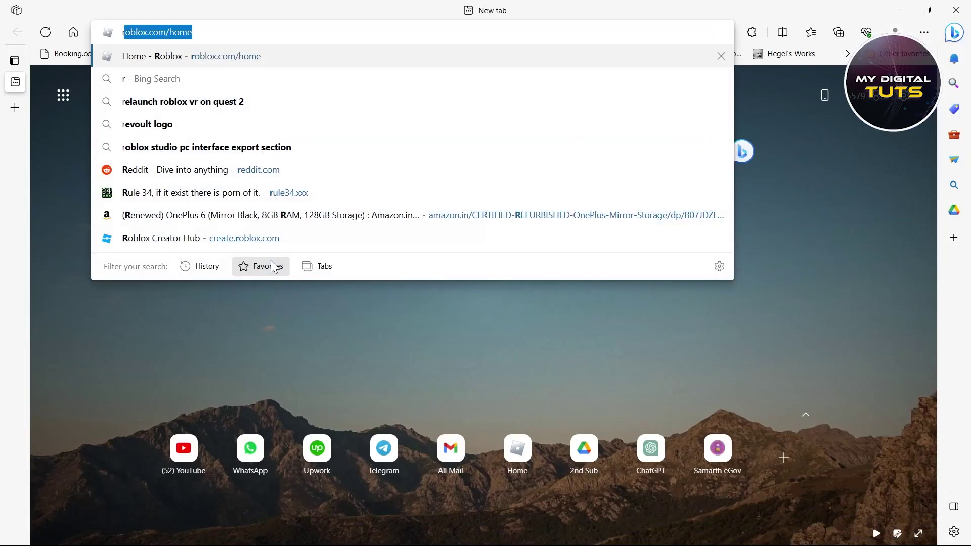
text(oblox shaders)
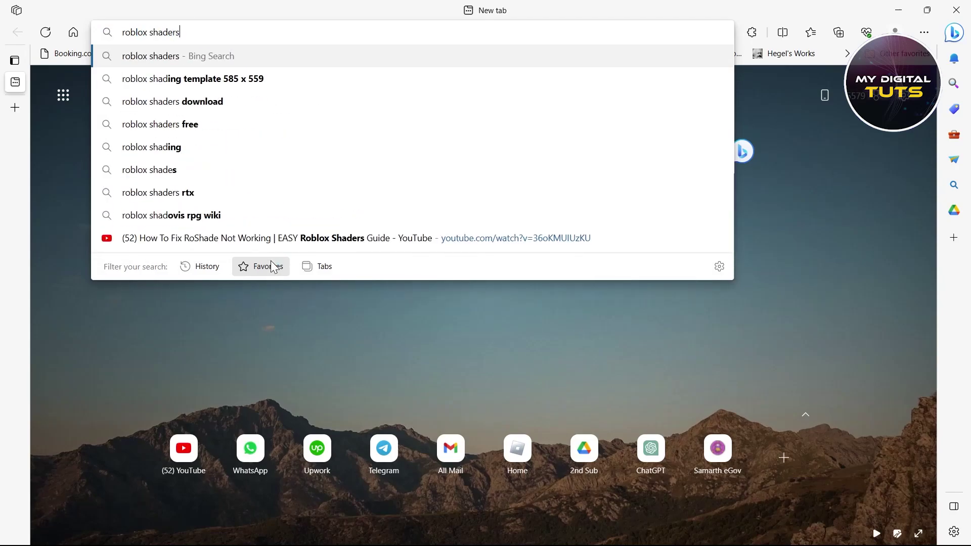
key(Return)
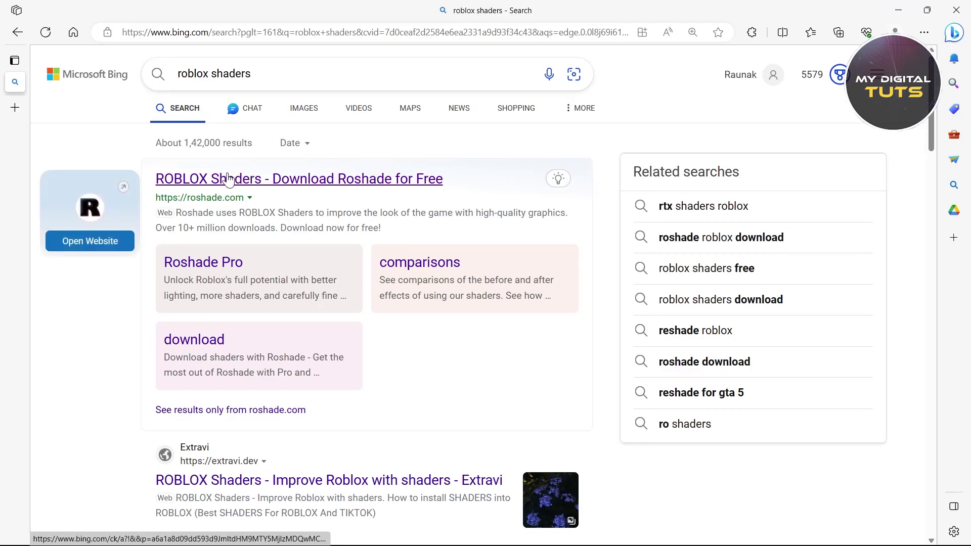
Open the RoShade result and download the free Roshade.Setup.3.3.1.exe installer
click(331, 185)
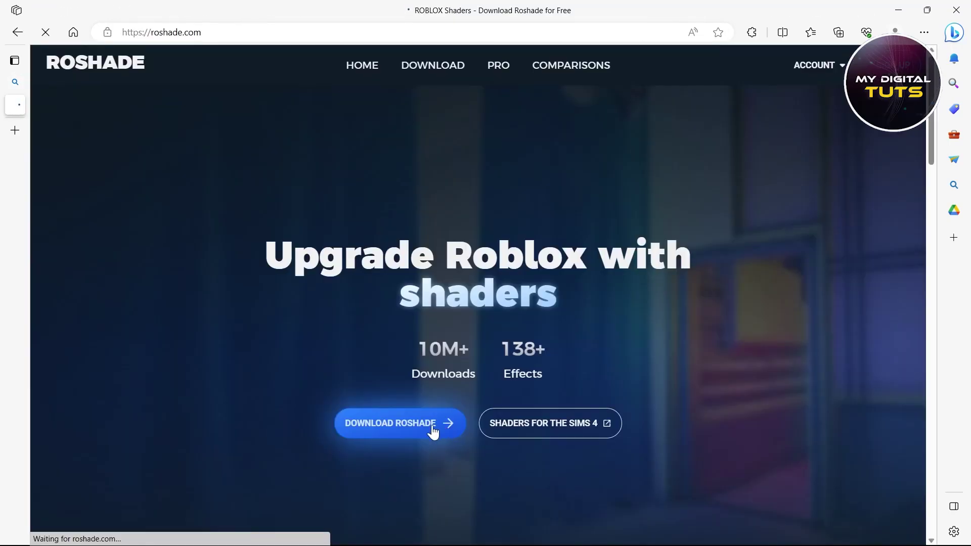
click(433, 431)
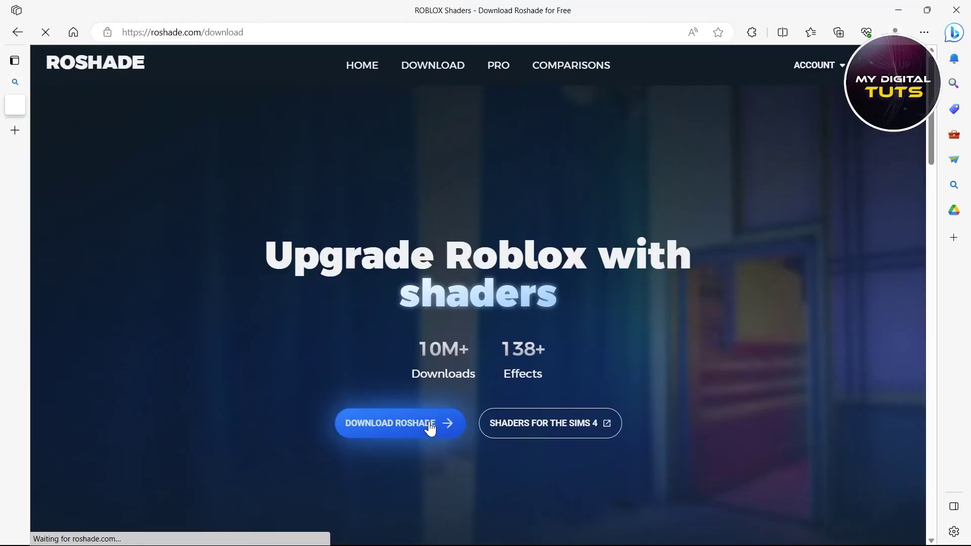
scroll(455, 354, down, 4)
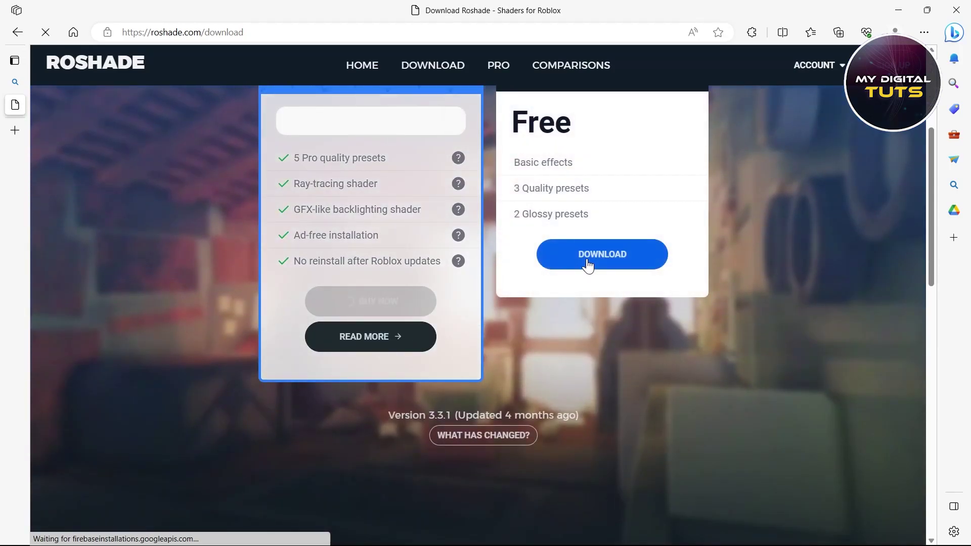
click(618, 257)
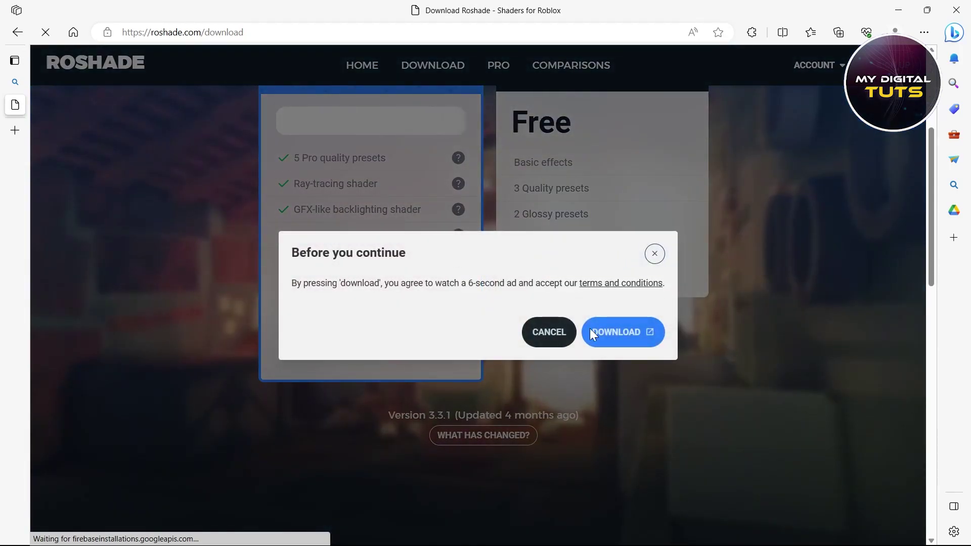
click(618, 334)
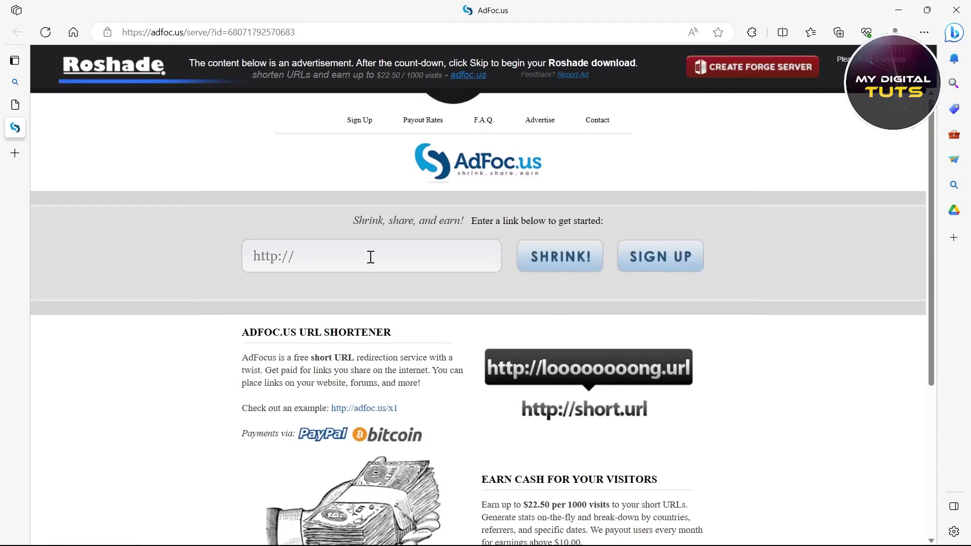
scroll(478, 192, down, 5)
scroll(506, 238, up, 5)
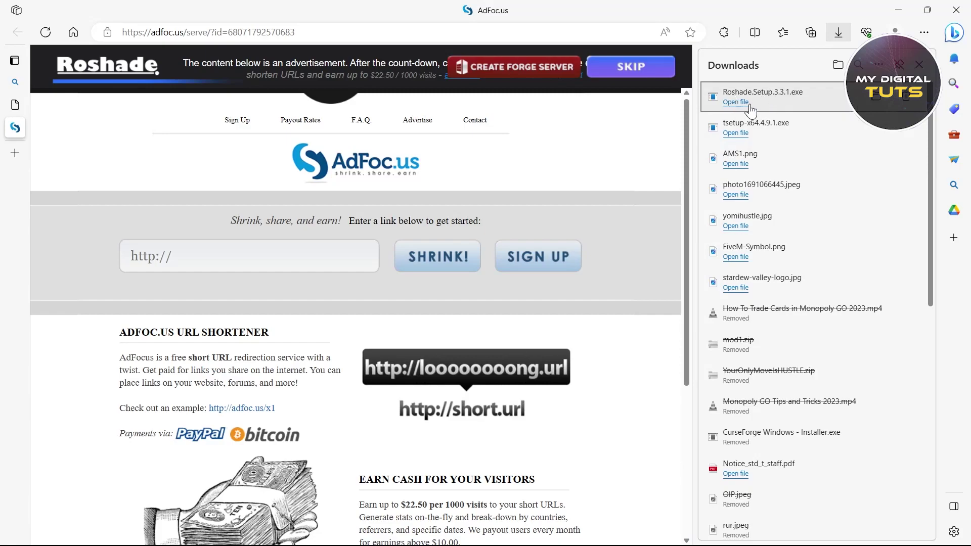
Run the downloaded RoShade installer and start the installation
click(742, 102)
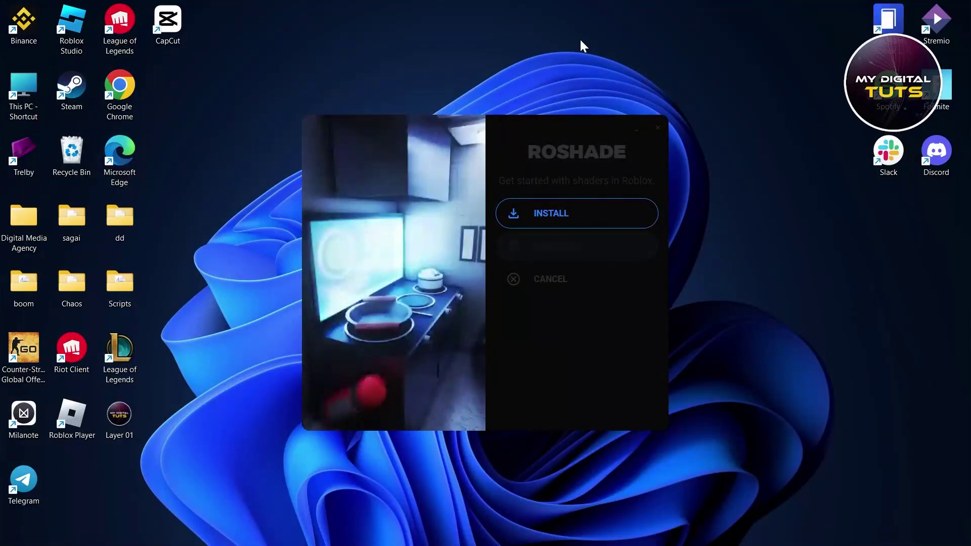
right_click(580, 37)
click(649, 95)
click(581, 216)
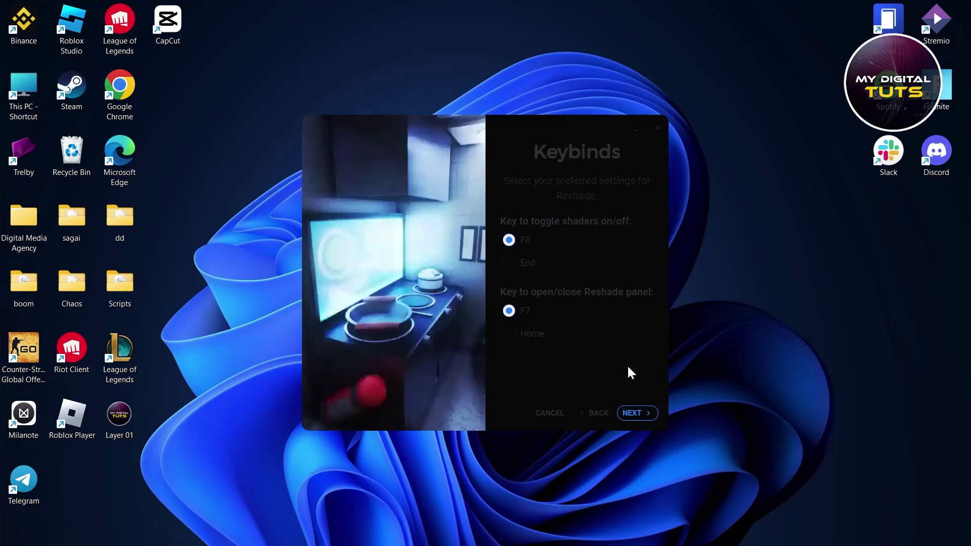
Install the checked shader presets and finish with CLOSE & FOLLOW
click(635, 414)
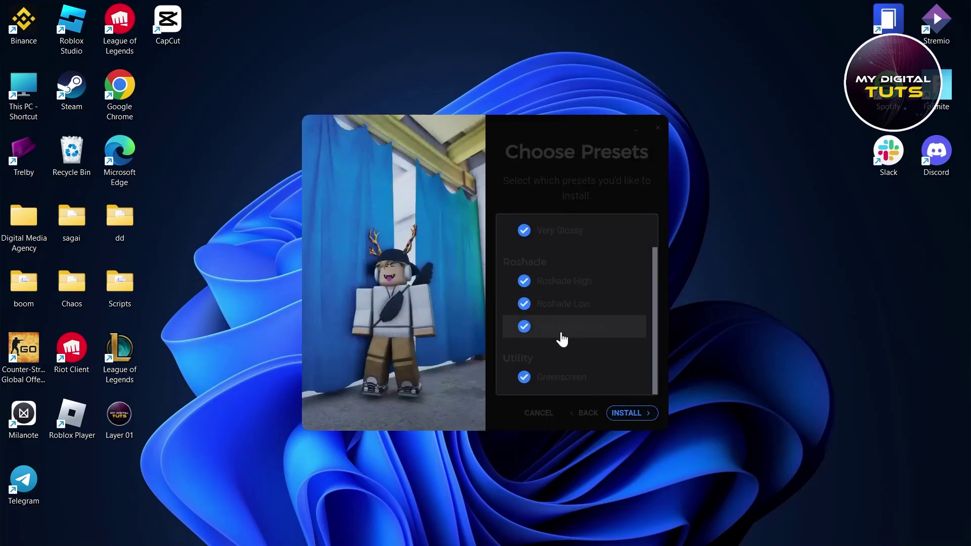
scroll(572, 313, up, 2)
click(641, 413)
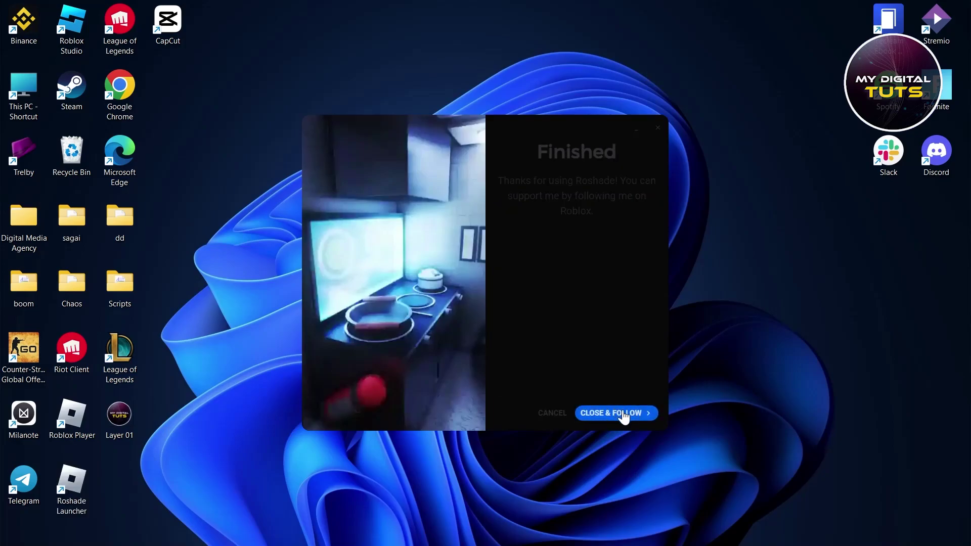
click(622, 414)
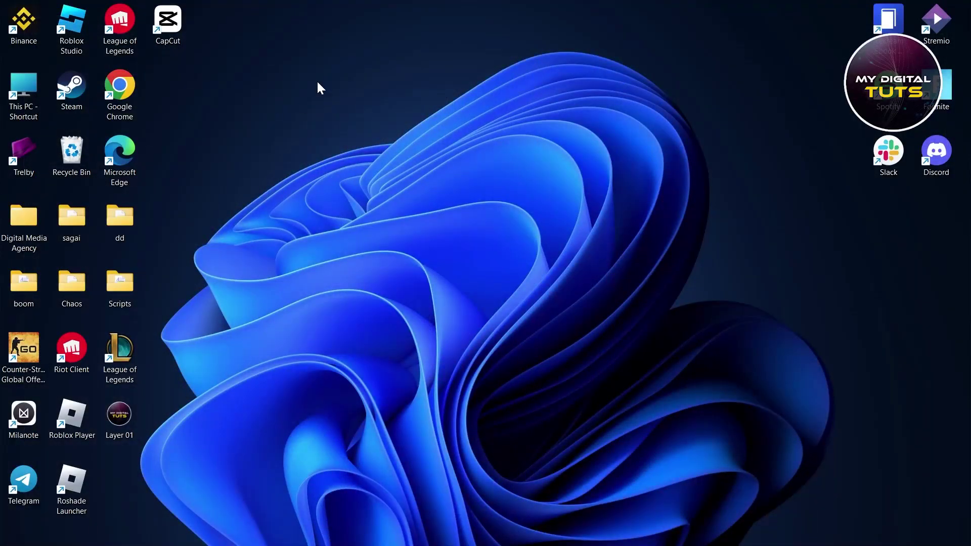
Refresh the desktop twice so the Roshade Launcher shortcut shows
right_click(318, 81)
right_click(316, 118)
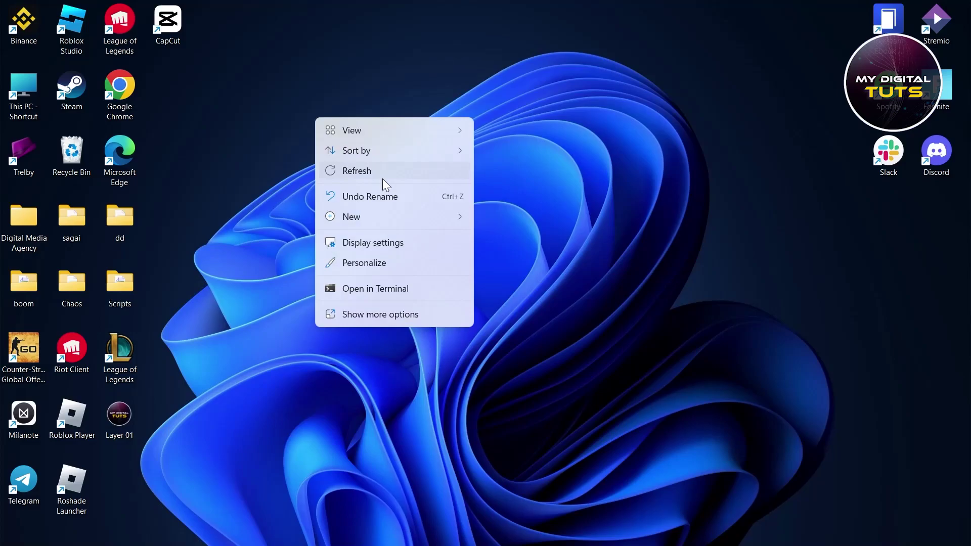
click(383, 177)
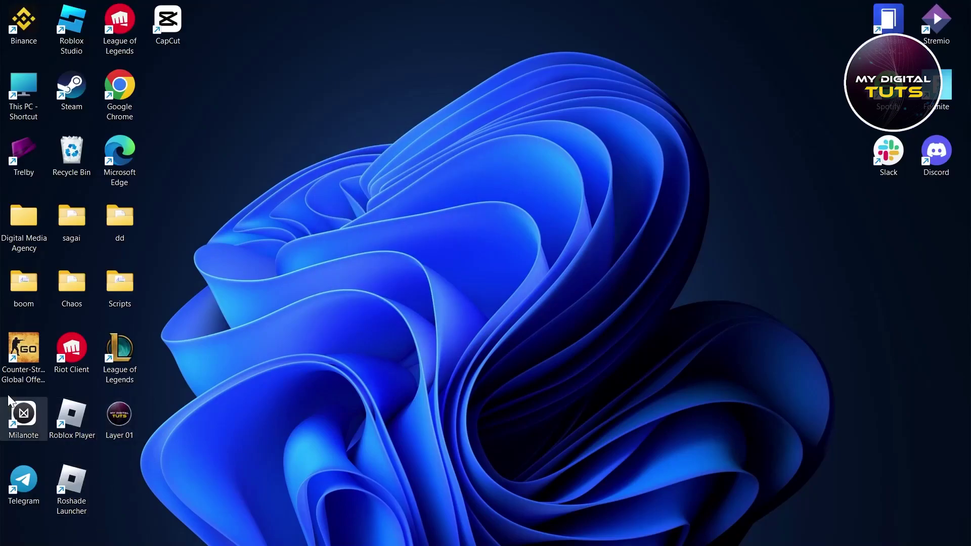
right_click(516, 92)
click(525, 147)
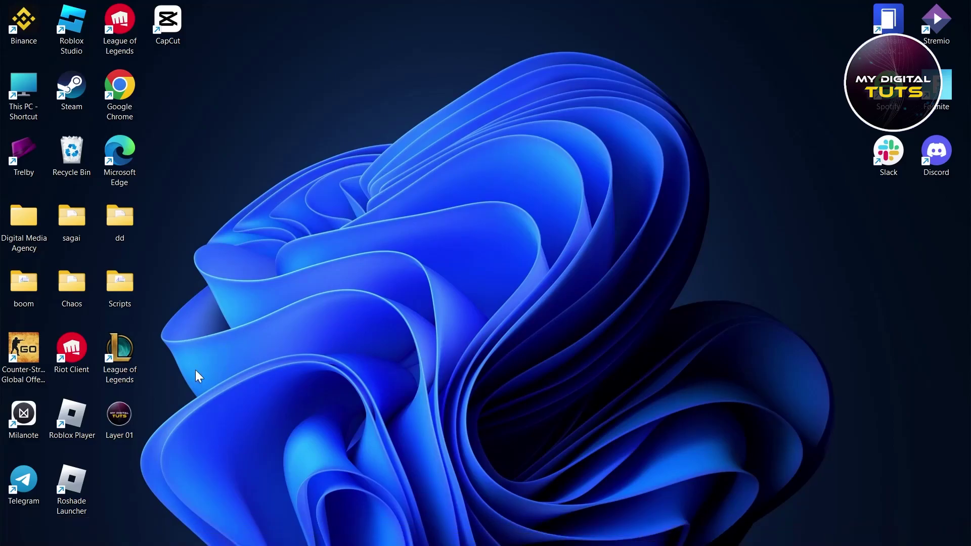
Open Roblox Player's file location and bring up RobloxPlayerLauncher's Properties dialog
right_click(74, 416)
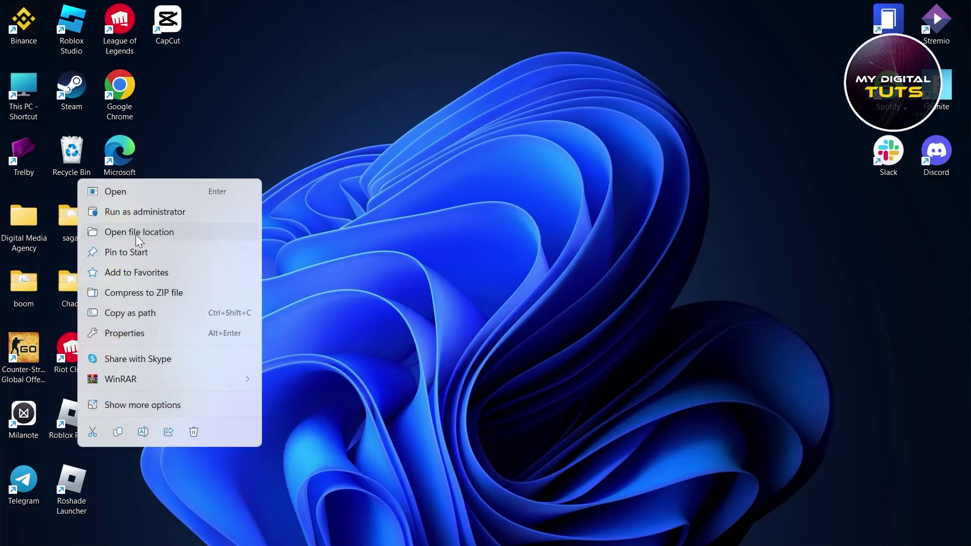
click(135, 235)
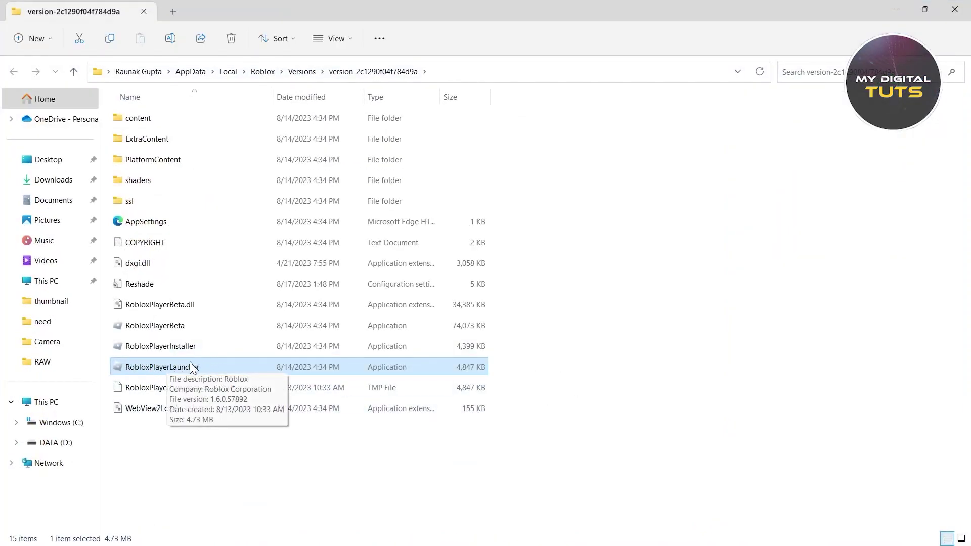
right_click(163, 362)
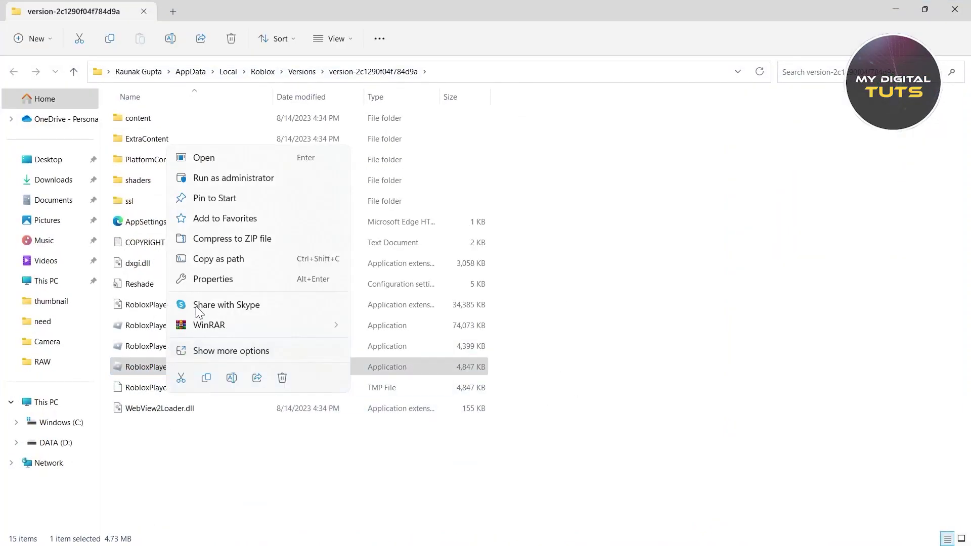
click(231, 287)
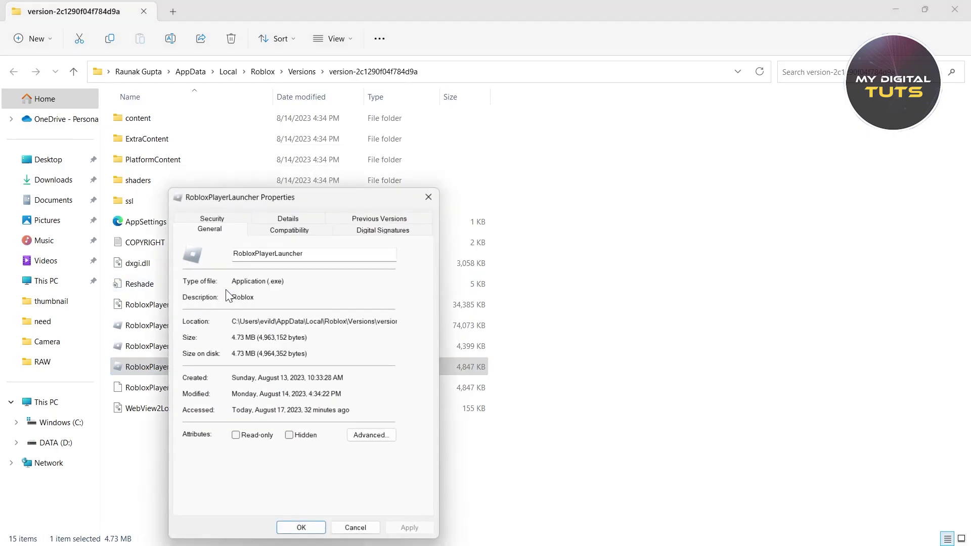
drag(392, 198, 602, 115)
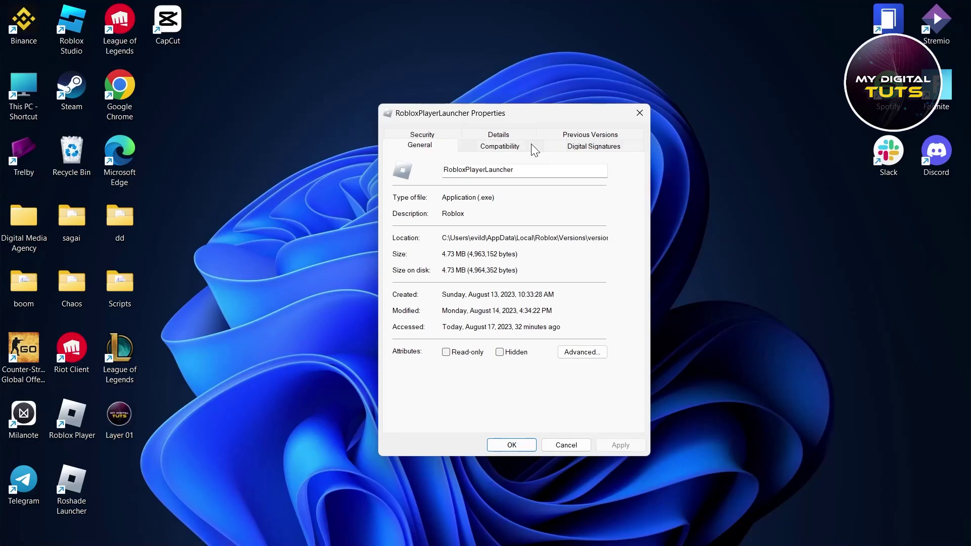
Tick Disable fullscreen optimizations on the Compatibility tab and launch the compatibility troubleshooter
click(532, 145)
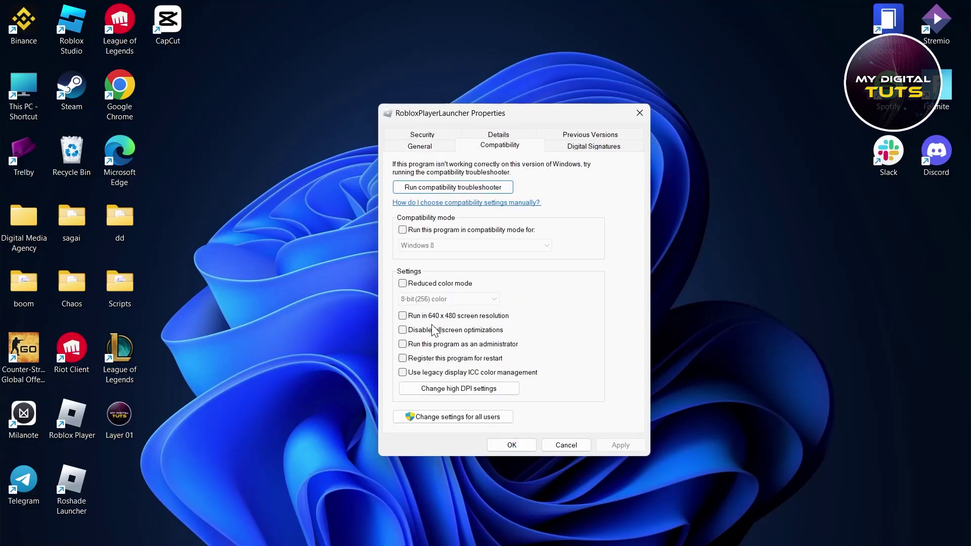
click(413, 331)
click(454, 190)
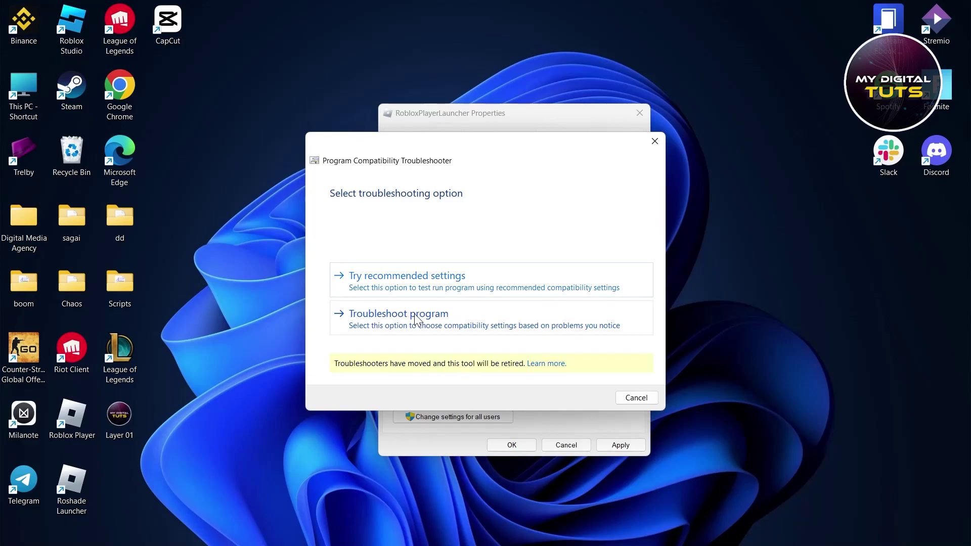
Try the recommended settings, close the troubleshooter without applying them, and relaunch it
click(418, 285)
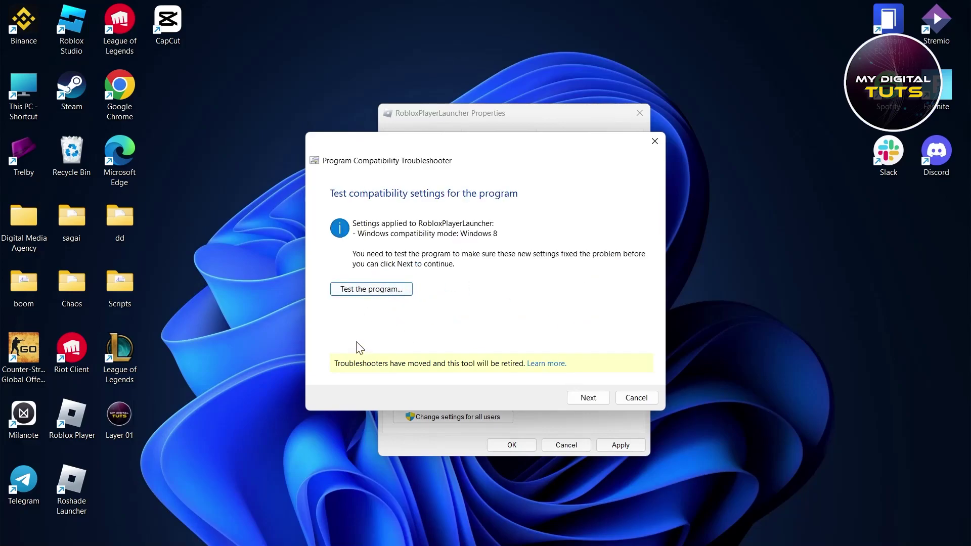
click(587, 398)
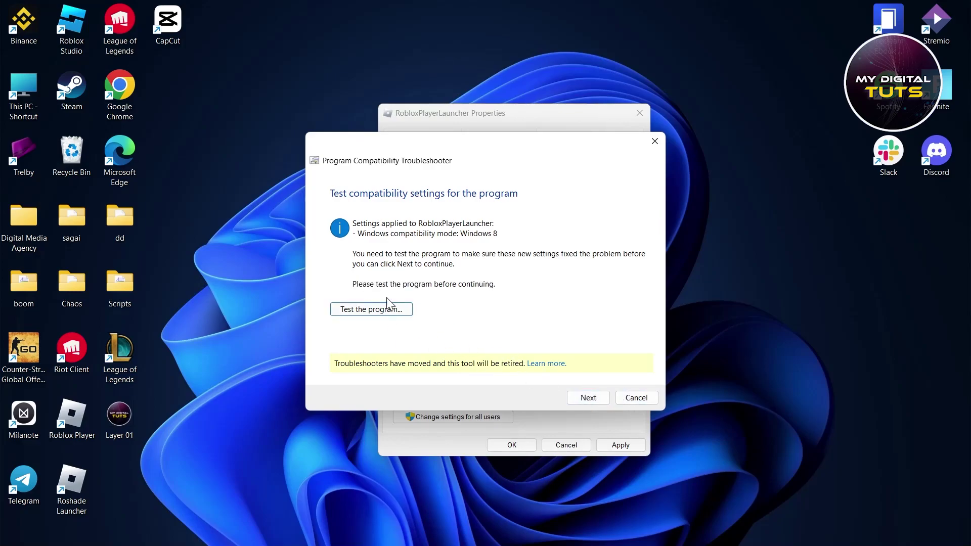
click(640, 399)
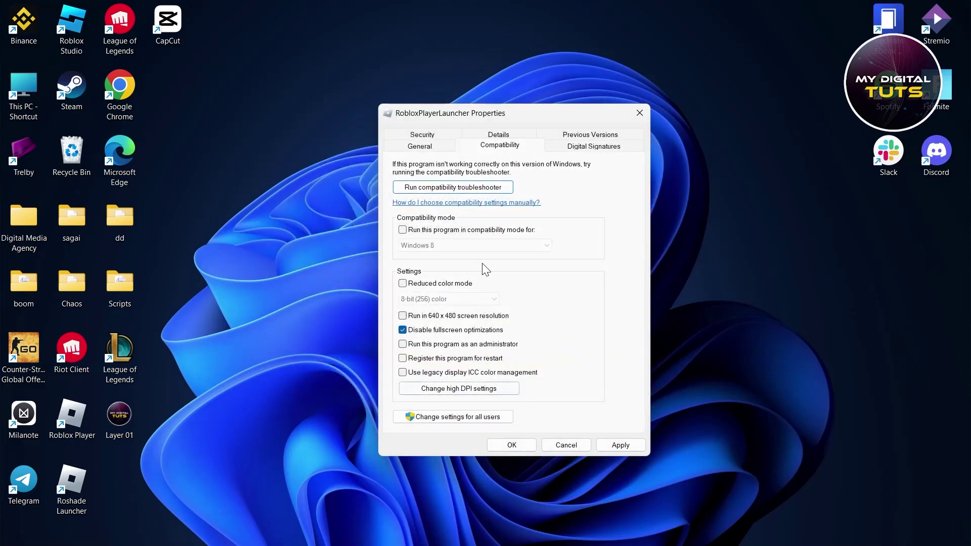
click(453, 187)
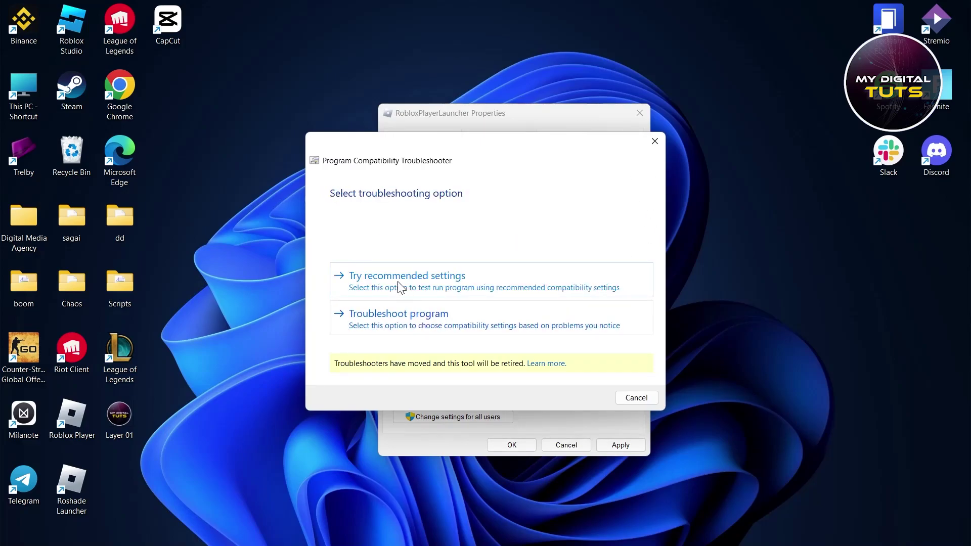
Answer the troubleshooter's questions (problem not listed, Windows 8, unlisted display problem), then cancel it
click(409, 324)
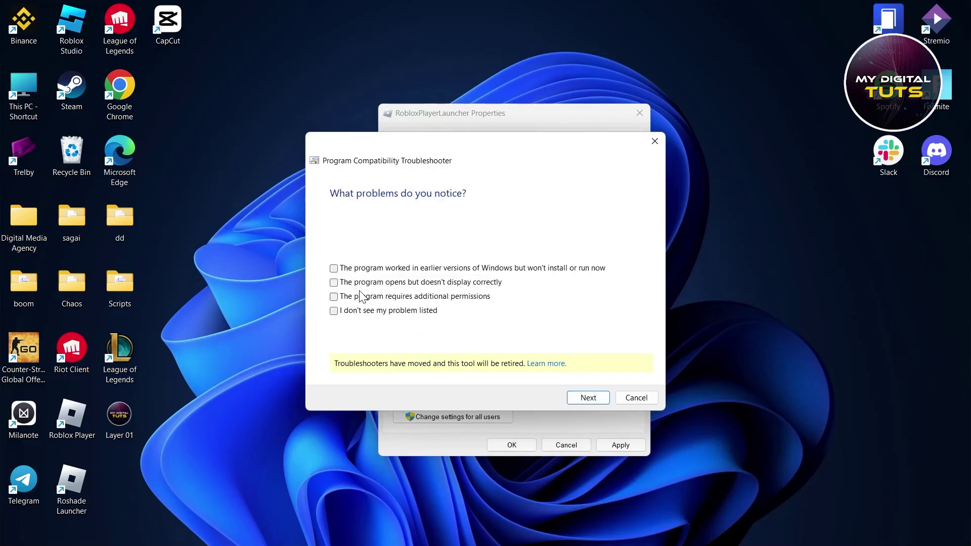
click(362, 312)
click(592, 400)
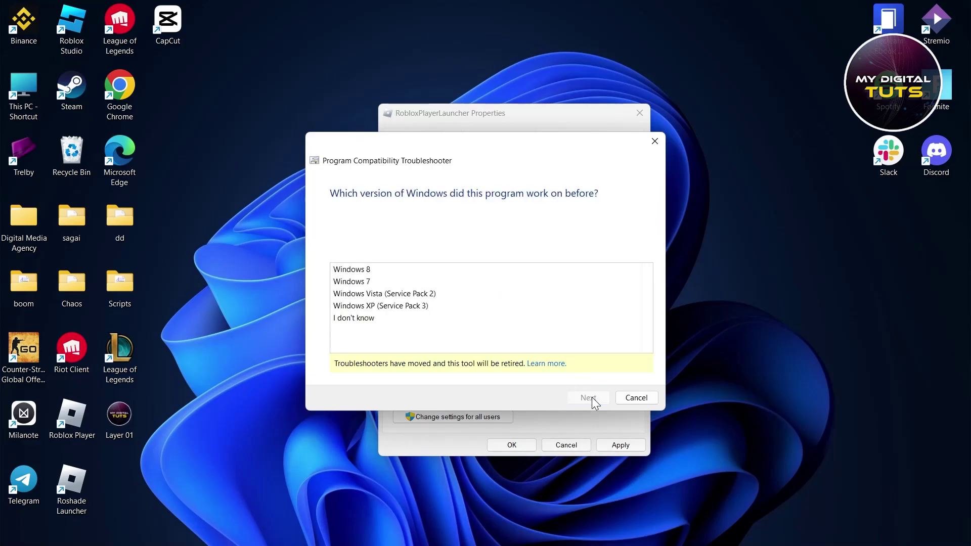
click(381, 268)
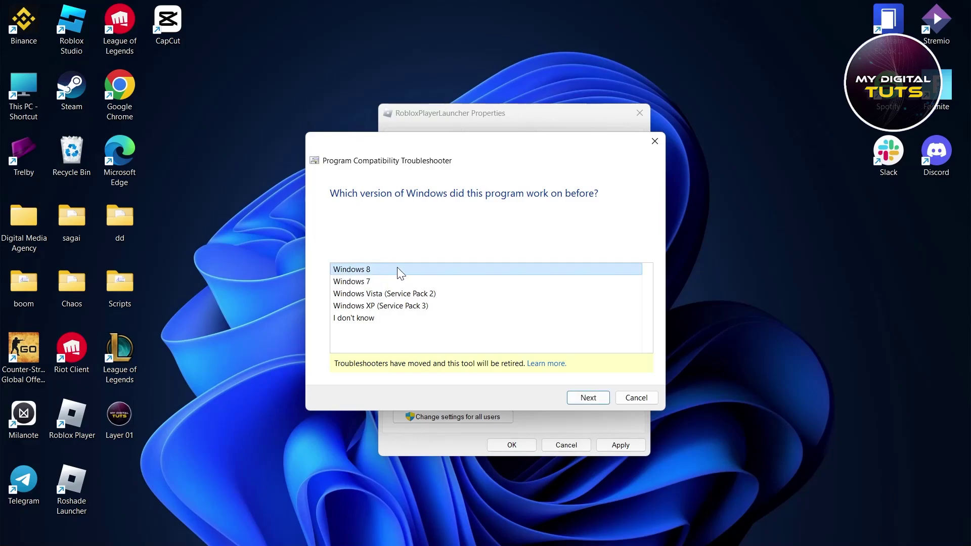
click(602, 402)
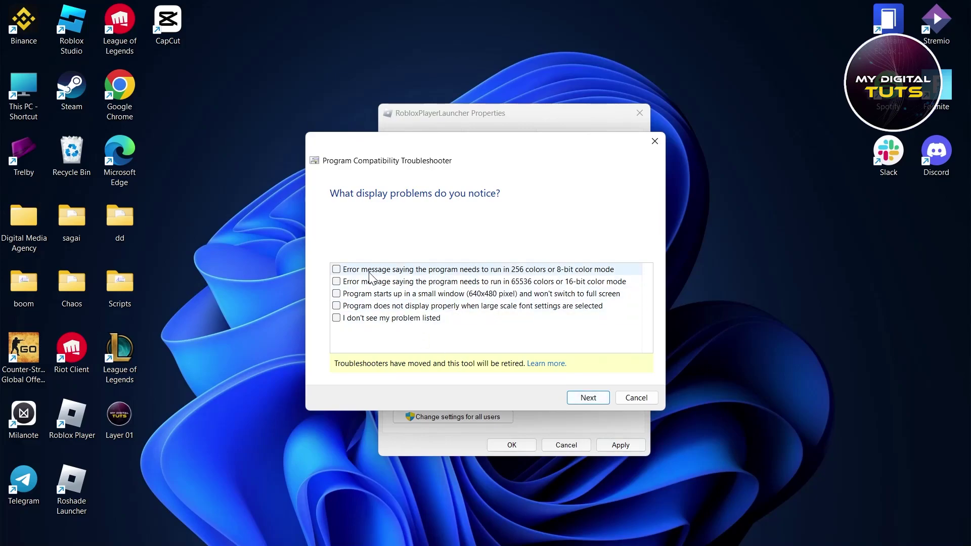
click(425, 318)
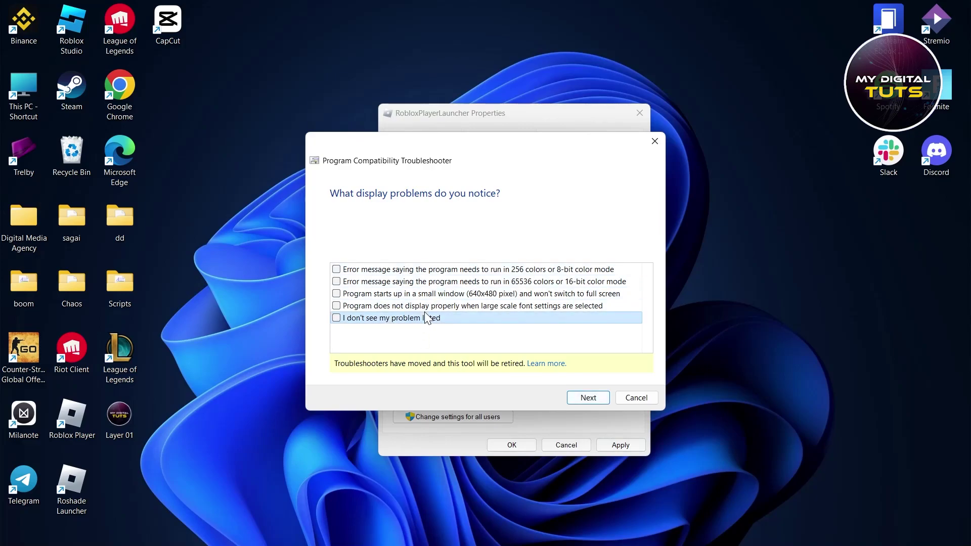
click(646, 398)
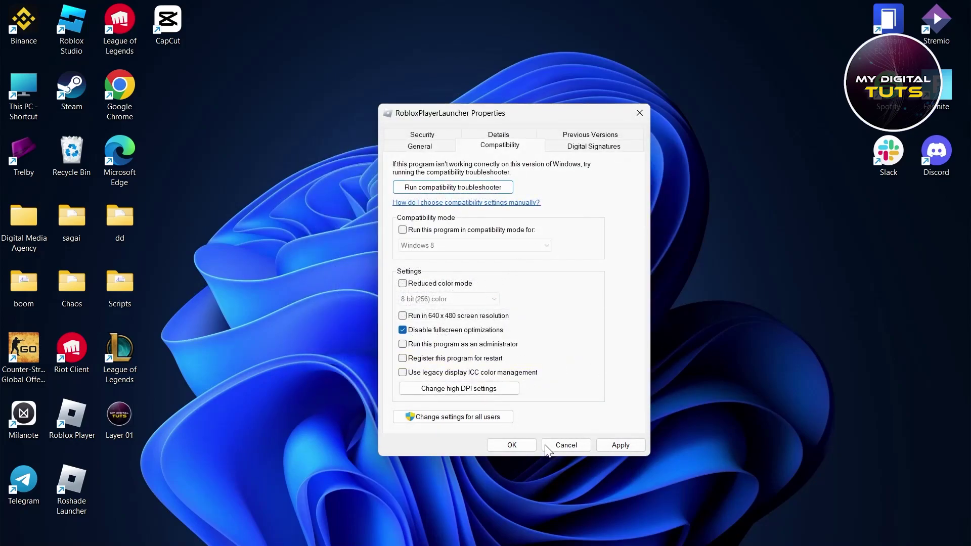
Confirm RobloxPlayerLauncher Properties with OK and refresh the desktop
click(523, 445)
right_click(526, 57)
click(592, 111)
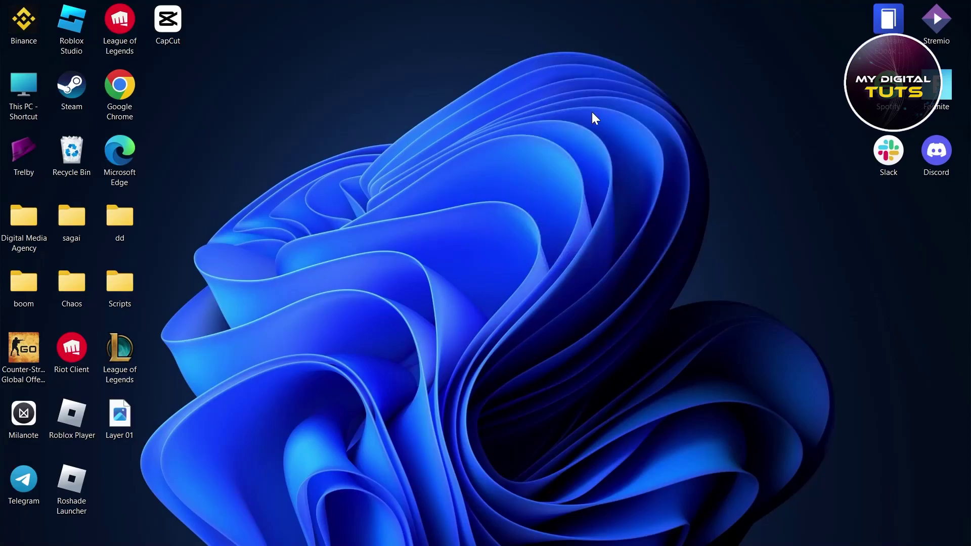